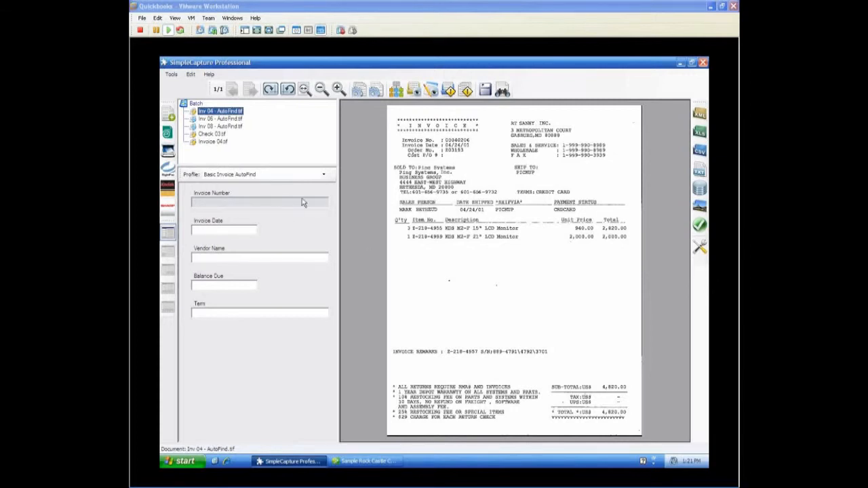
Capture Inv 04's invoice number, date 04/24/01, vendor RT SANNY INC., balance due 4,820.00 and term CREDIT CARD from the image, and send the document
left_click(436, 260)
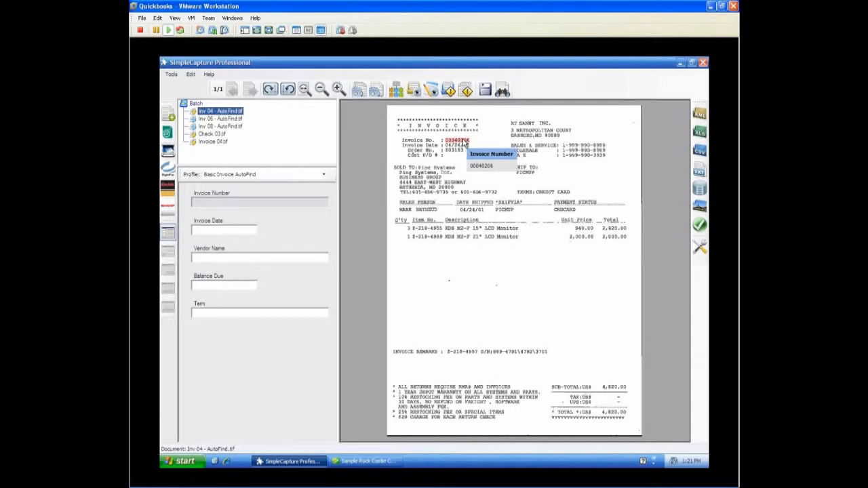
left_click(468, 143)
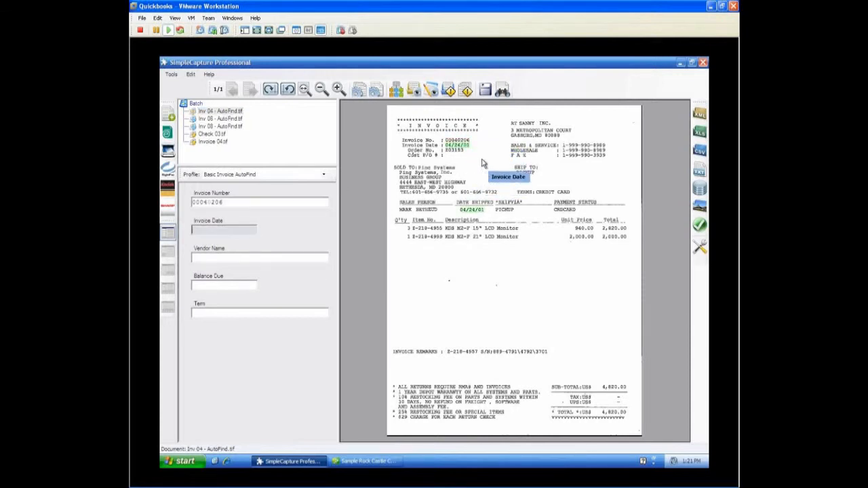
left_click(466, 149)
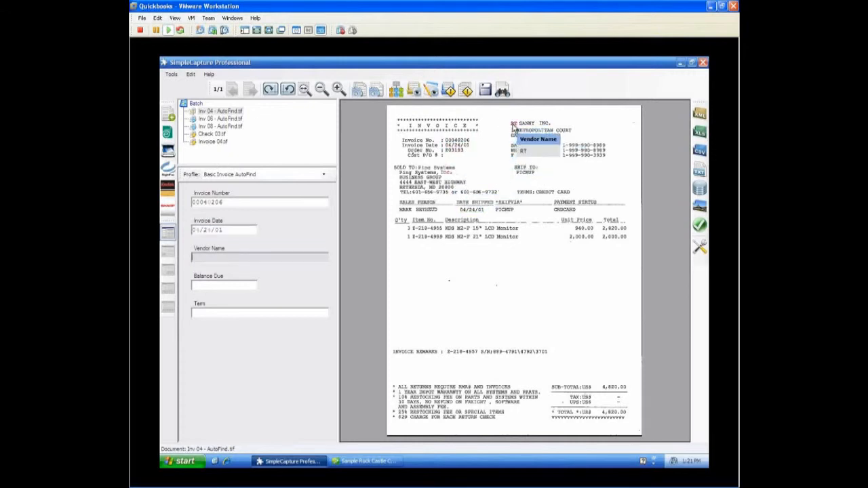
left_click(547, 128)
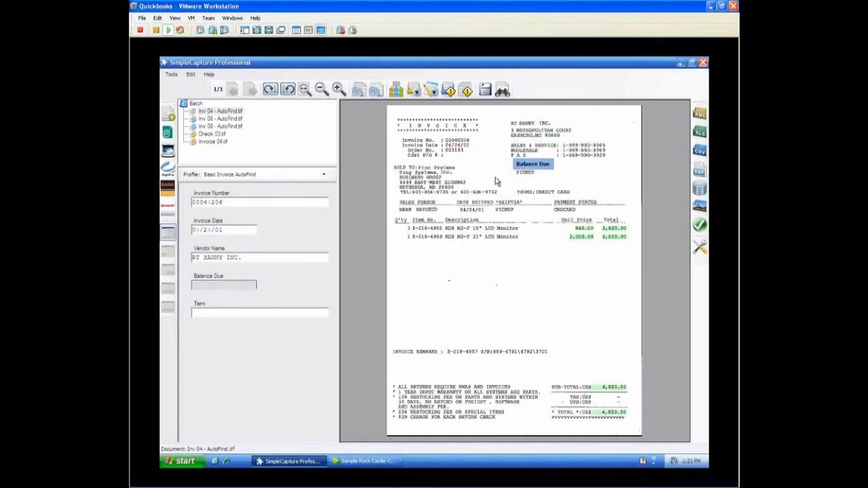
left_click(619, 417)
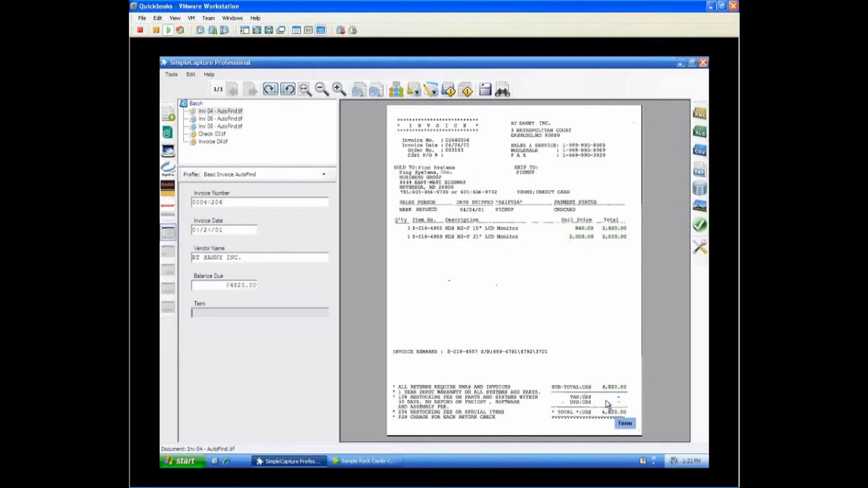
left_click(567, 194)
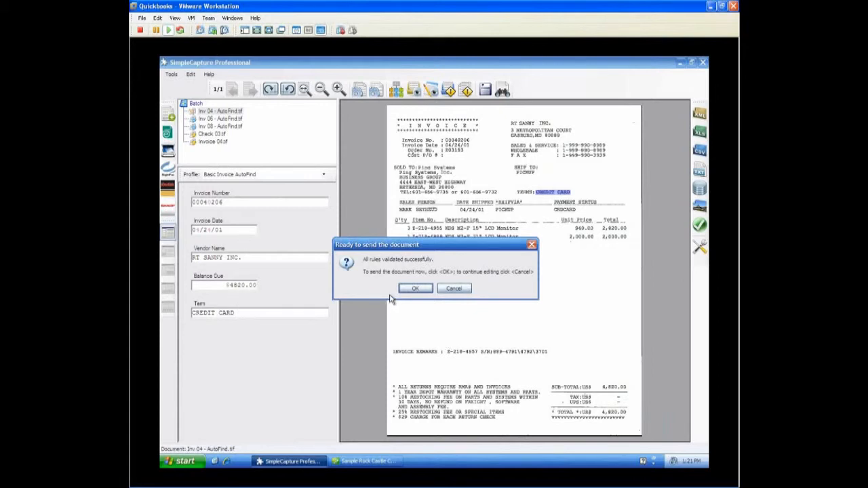
left_click(414, 290)
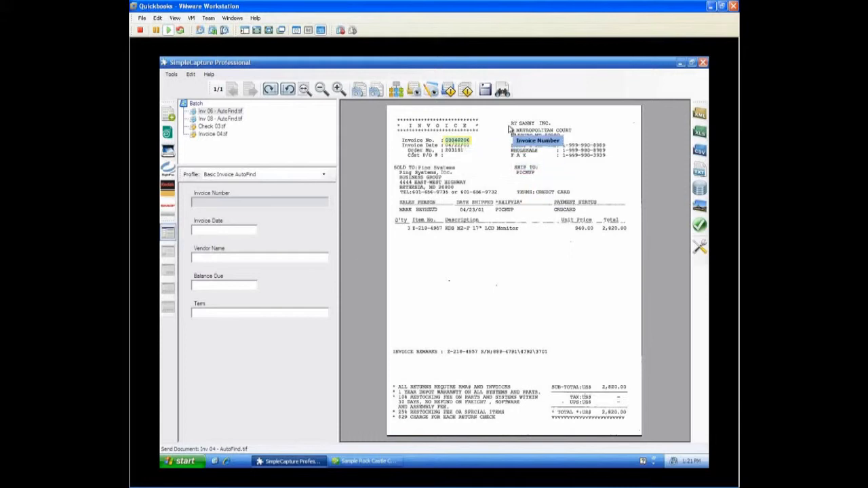
Capture the invoice number, date, vendor, balance due and term for Inv 06 and Inv 08, and send both documents
left_click(468, 141)
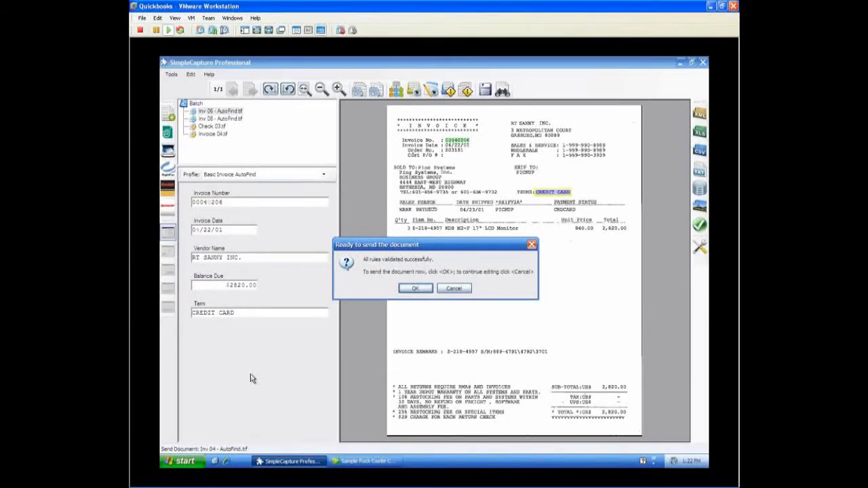
left_click(414, 291)
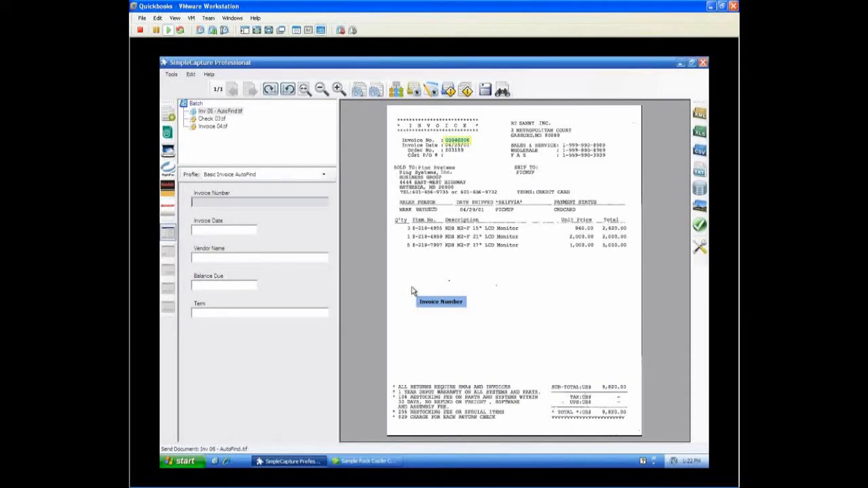
left_click(417, 289)
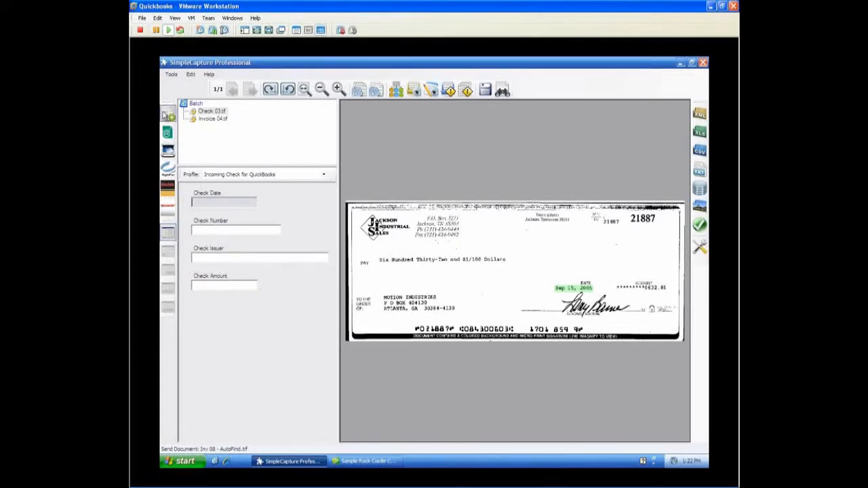
Review the export destinations in the global options, including Export to QuickBooks, and leave without saving
left_click(170, 75)
left_click(185, 87)
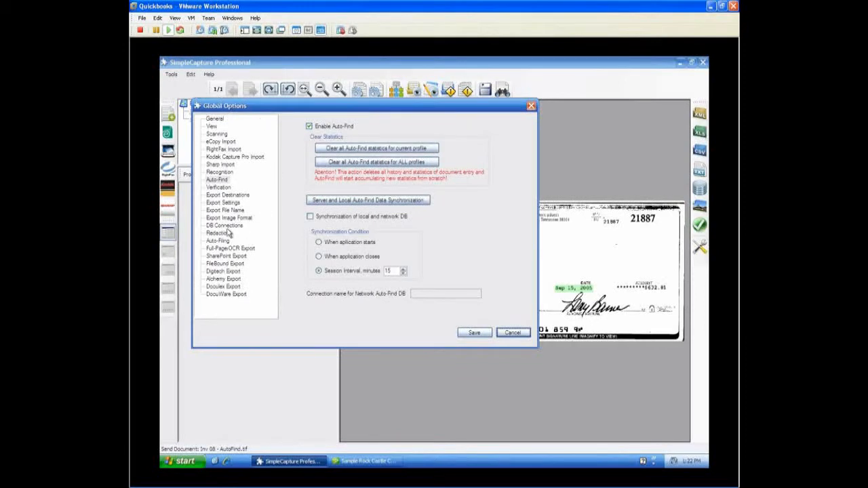
left_click(228, 196)
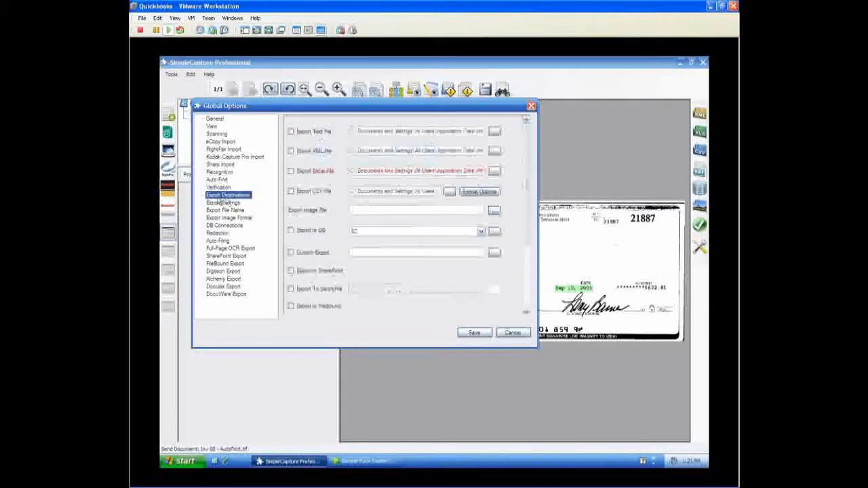
left_click(528, 277)
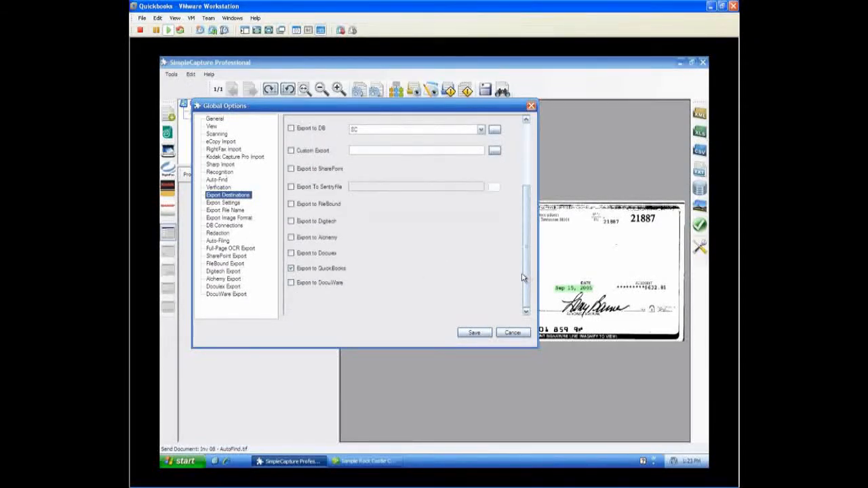
left_click(292, 269)
left_click(509, 333)
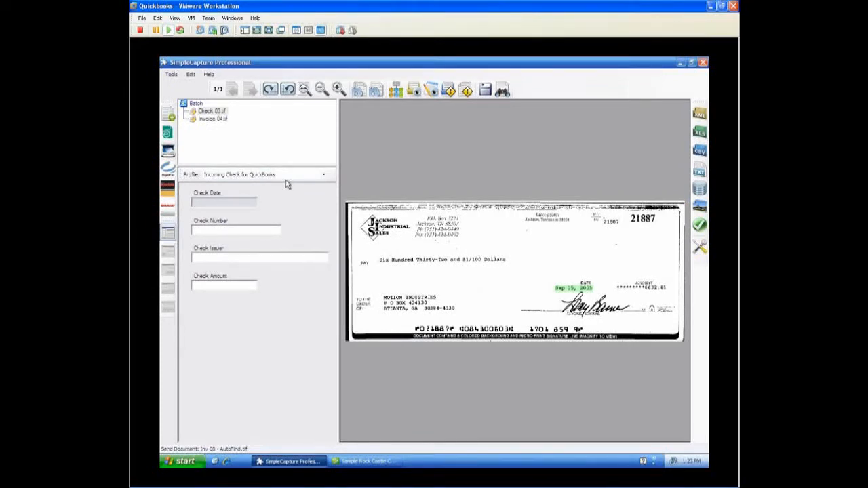
With the Incoming Check for QuickBooks profile, capture the check's date 09/15/2005, number, issuer and amount 632.81, and send the document
left_click(323, 175)
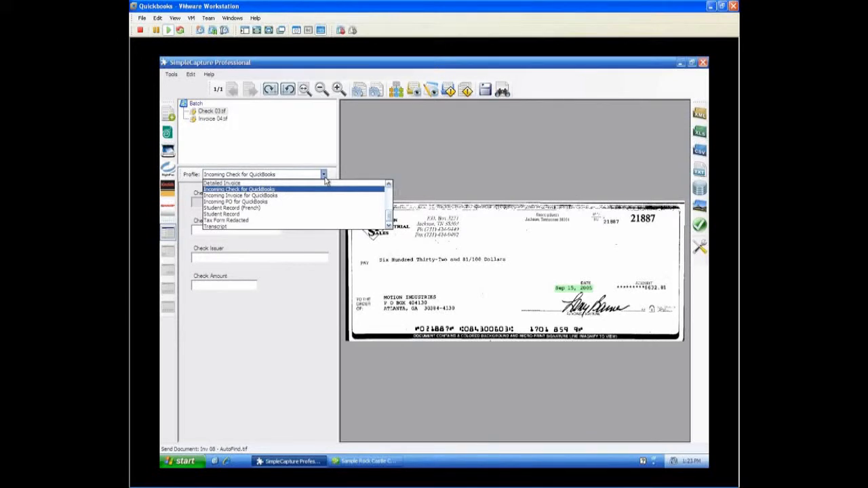
left_click(325, 176)
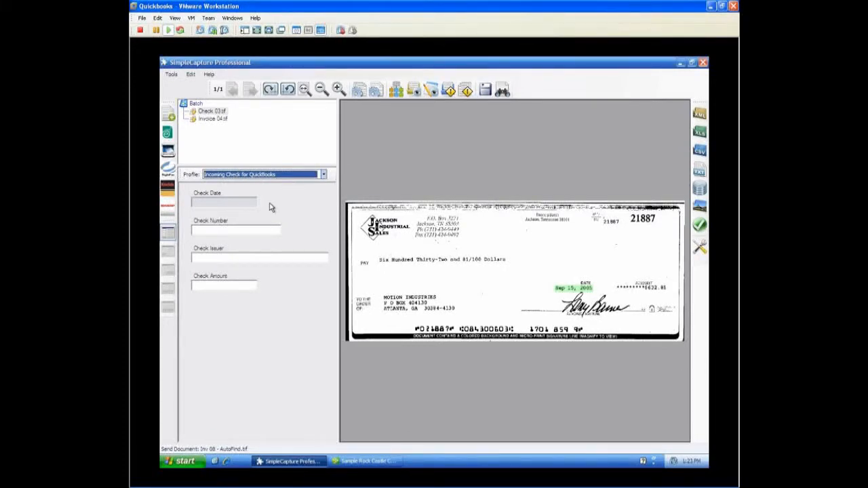
left_click(237, 204)
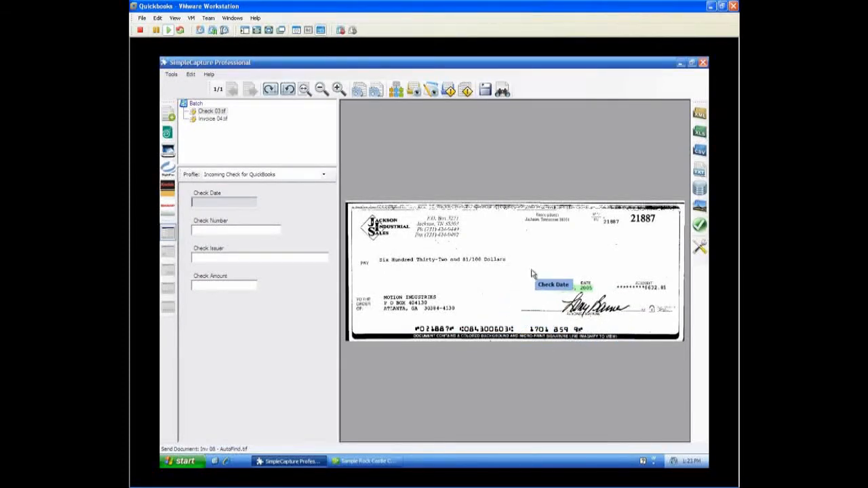
left_click(571, 295)
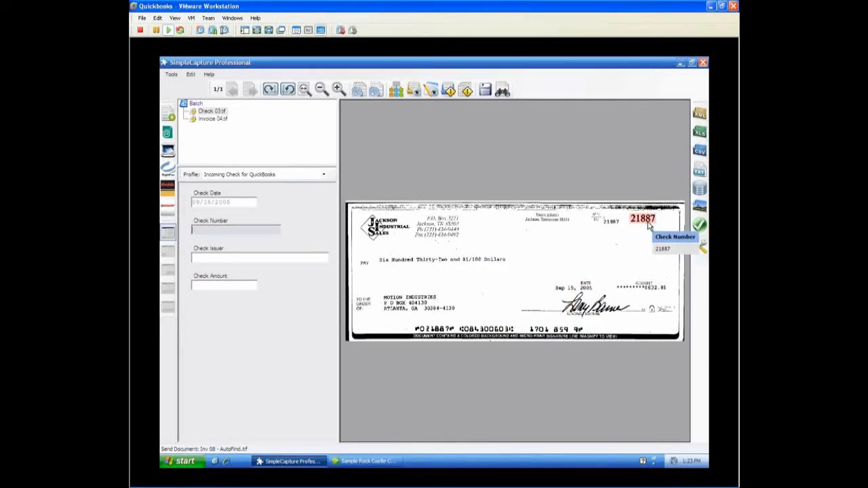
left_click(644, 221)
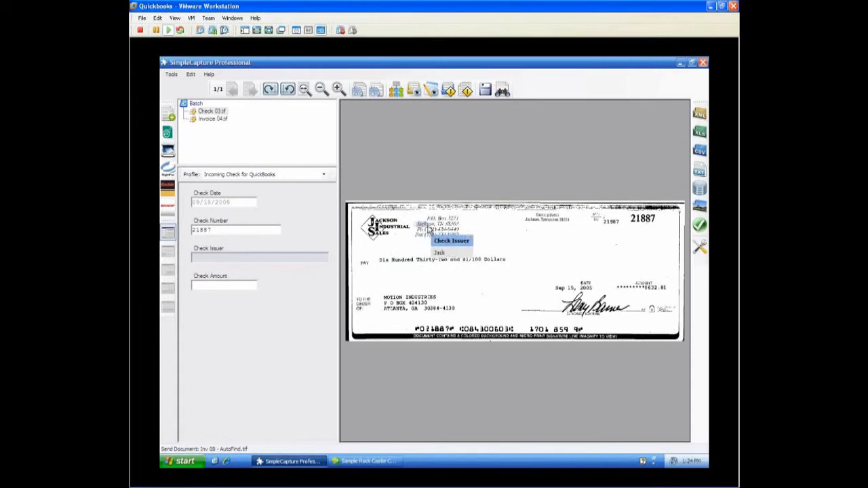
left_click(435, 229)
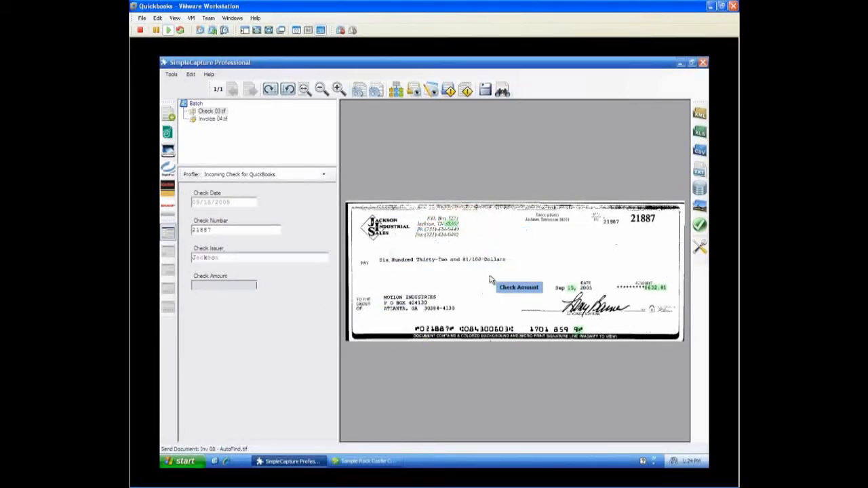
left_click(656, 290)
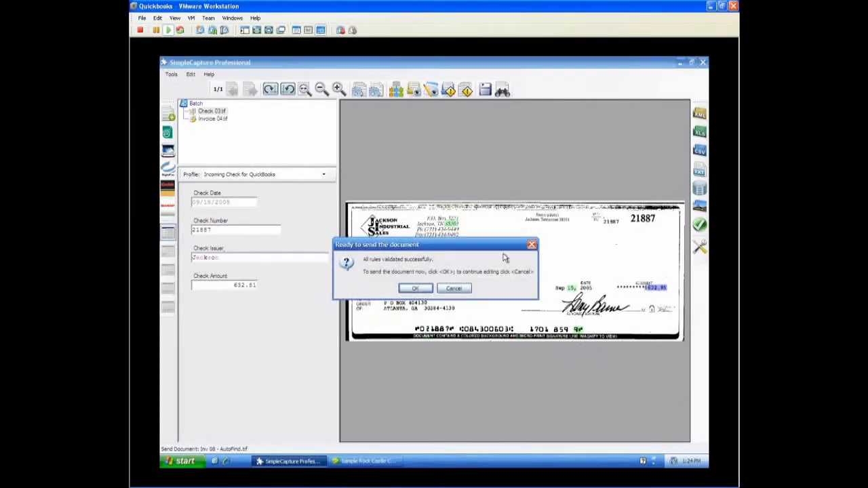
left_click(421, 289)
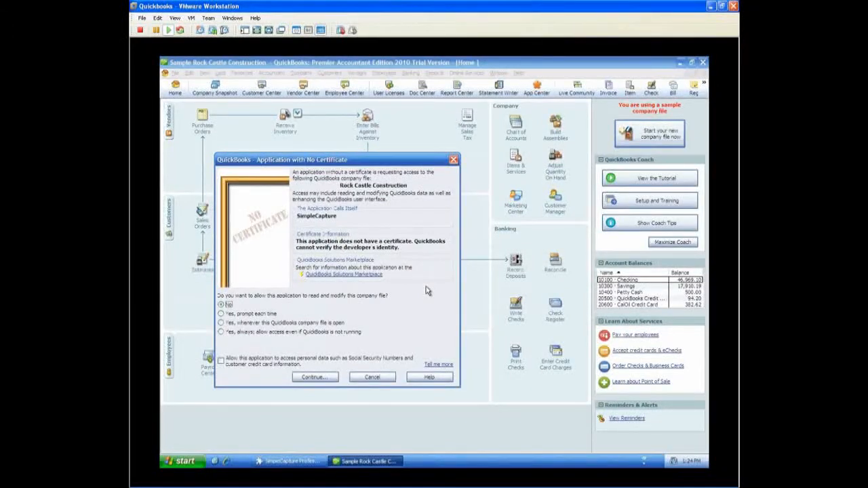
Always allow SimpleCapture to access the company file, including personal data, and add the check issuer as a new customer
left_click_drag(392, 162, 453, 153)
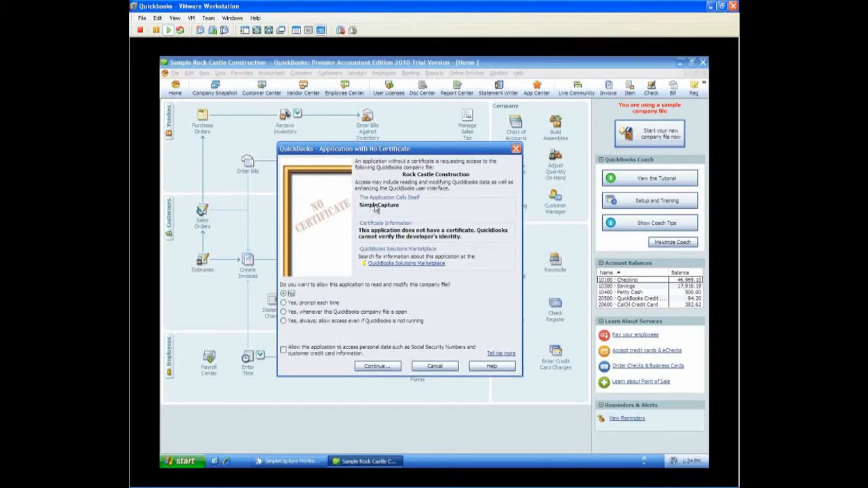
left_click(283, 322)
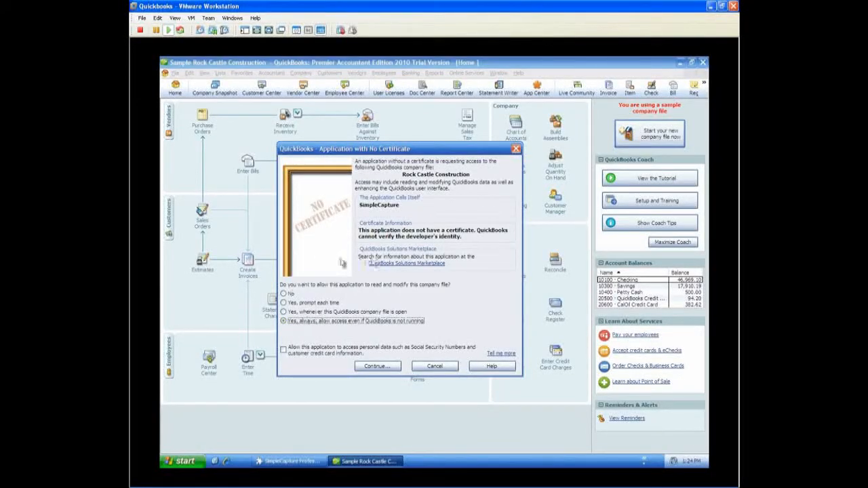
left_click(284, 351)
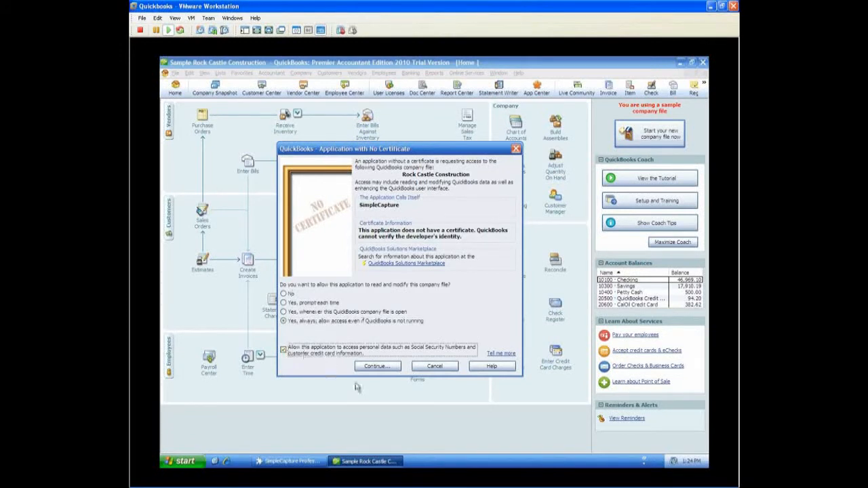
left_click(375, 367)
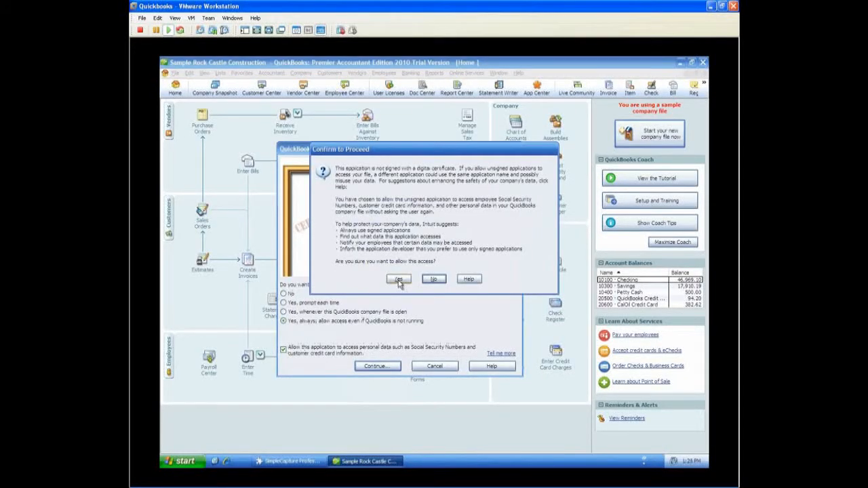
left_click(399, 280)
left_click(312, 281)
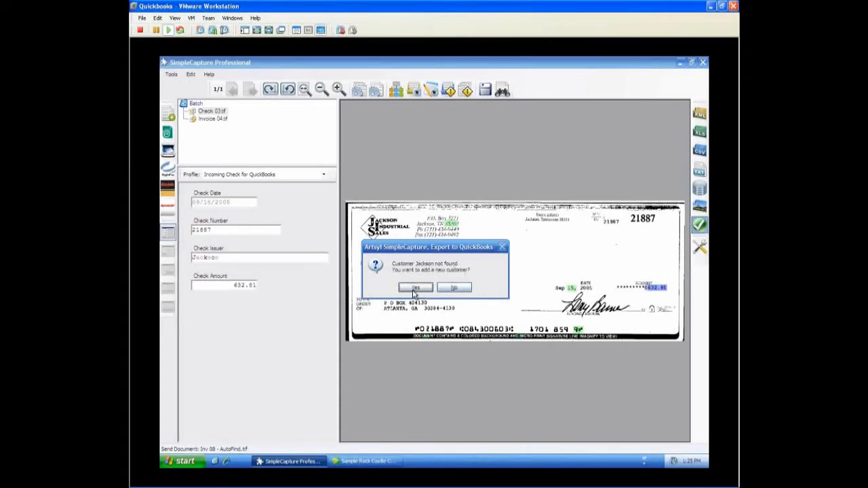
left_click(414, 292)
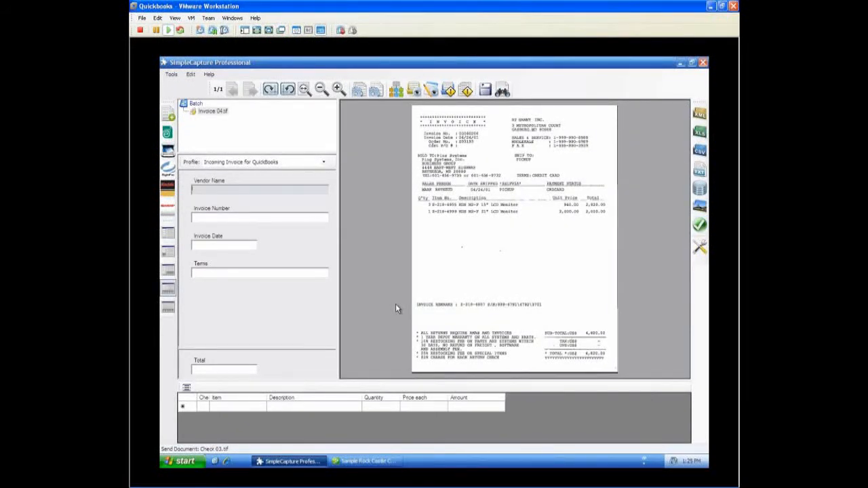
Switch to QuickBooks, examine the new customer's exported payment in the Customer Center, and return to SimpleCapture
left_click(366, 462)
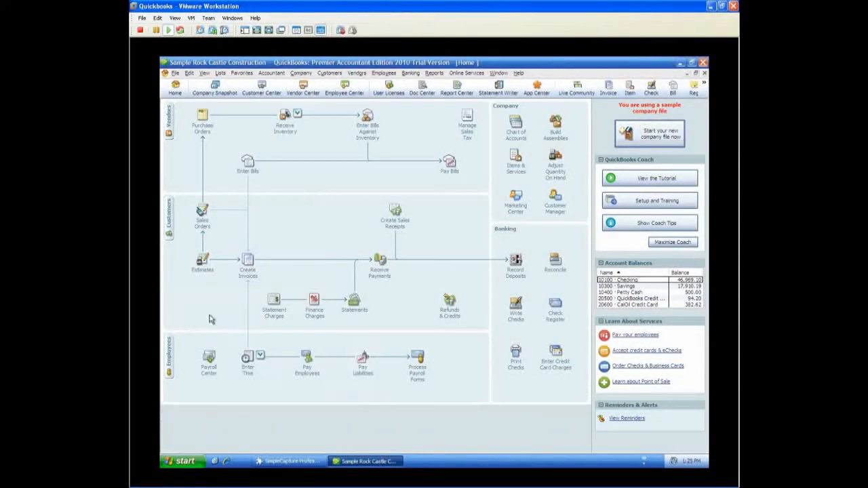
left_click(169, 217)
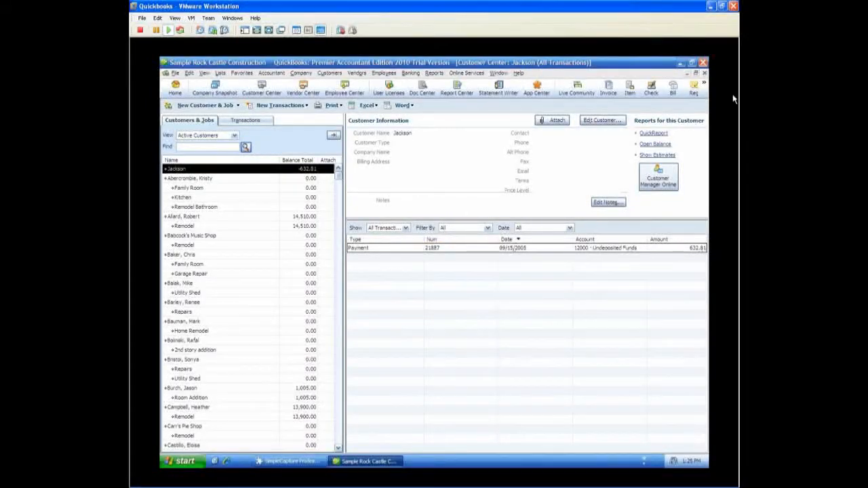
left_click(704, 72)
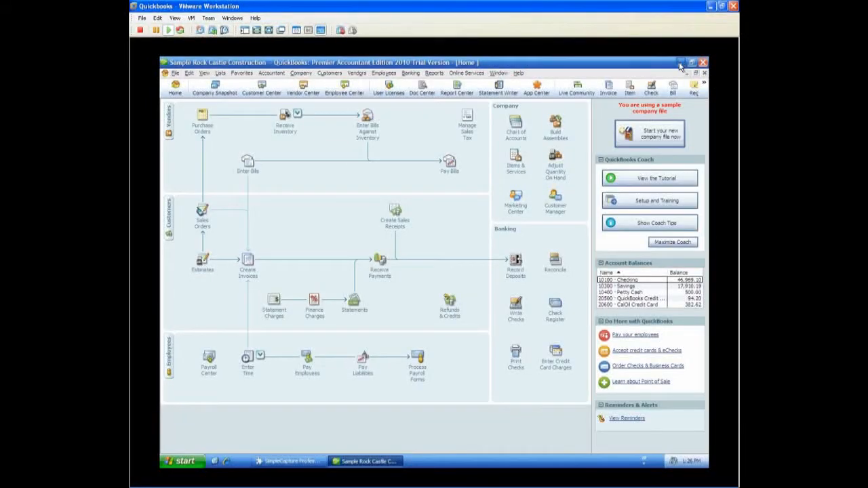
left_click(680, 63)
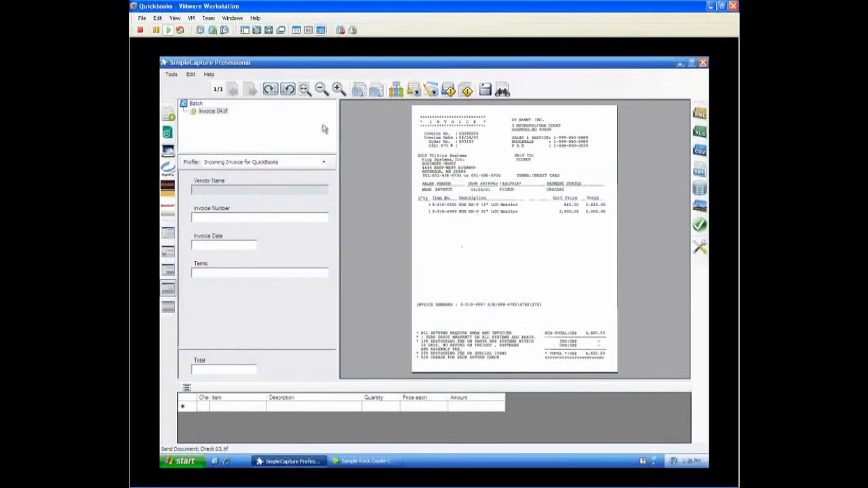
Capture the invoice's vendor name RT SANNY INC., invoice number, date 04/24/2001 and terms CREDIT CARD from the scanned page
left_click(338, 89)
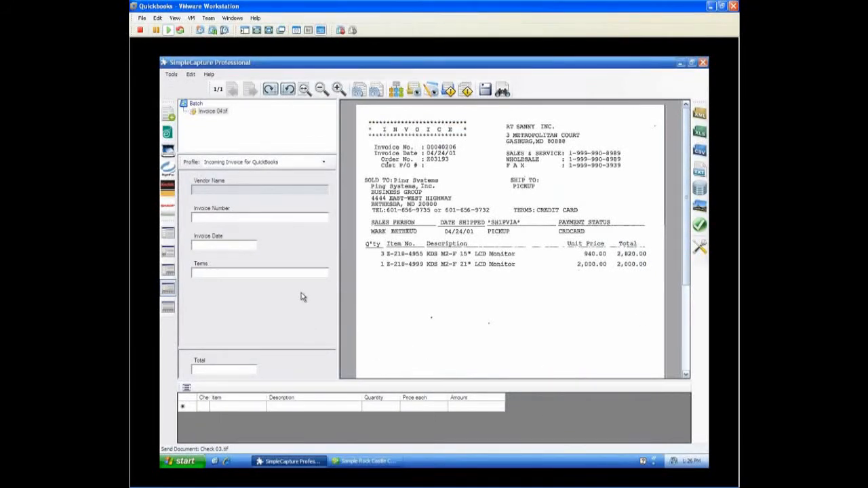
left_click(260, 190)
left_click_drag(506, 123, 558, 131)
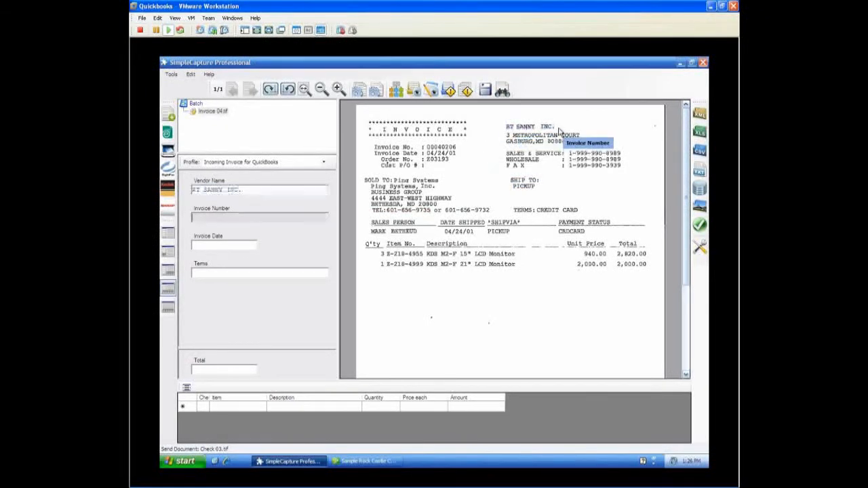
left_click_drag(426, 144, 453, 160)
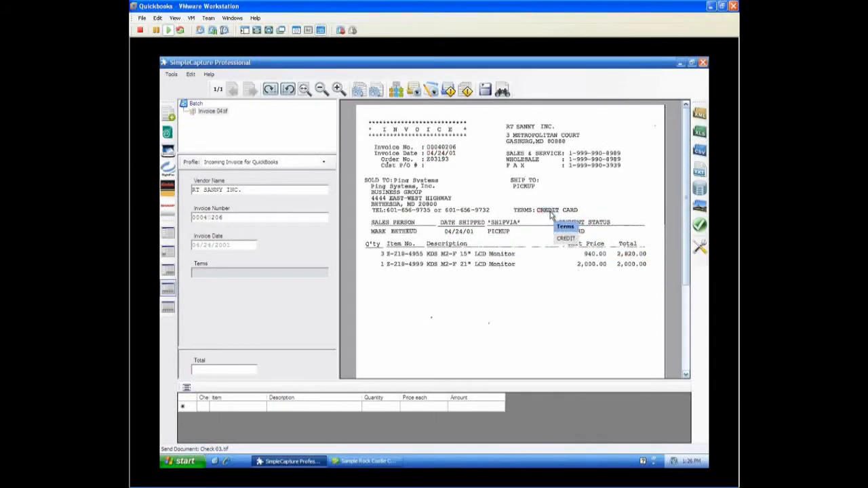
left_click_drag(550, 214, 580, 213)
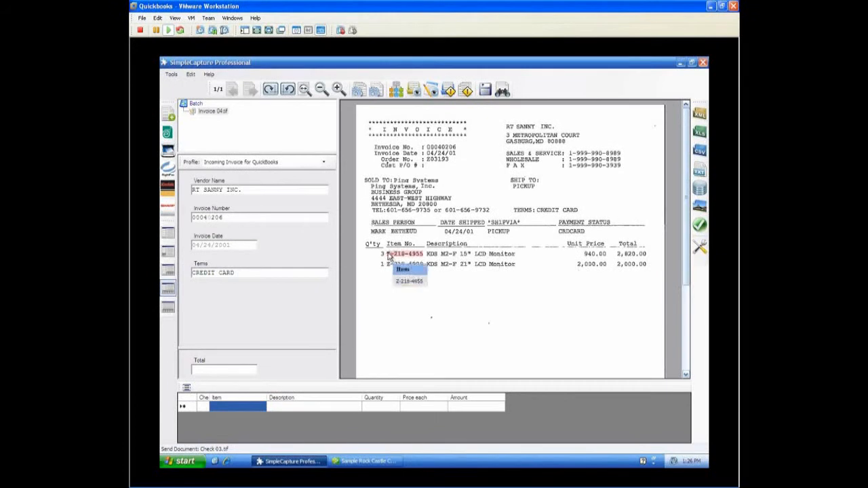
Capture line items Z-218-4955 and Z-218-4999 with their descriptions, quantities 3 and 1, unit prices 940.00 and 2,000.00, and amounts
left_click_drag(385, 252, 529, 271)
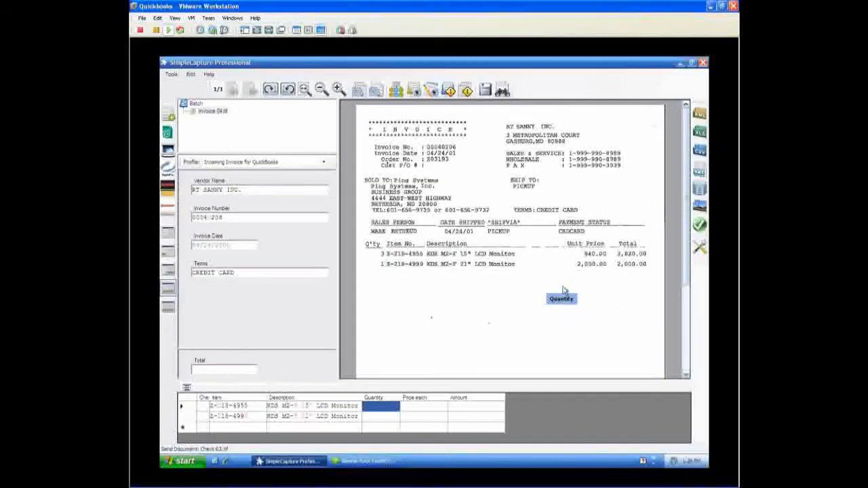
left_click_drag(379, 249, 400, 283)
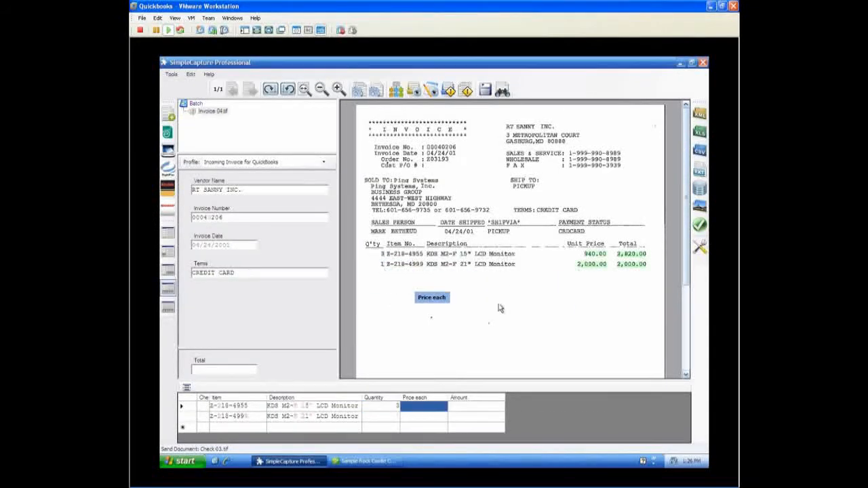
left_click_drag(575, 250, 647, 275)
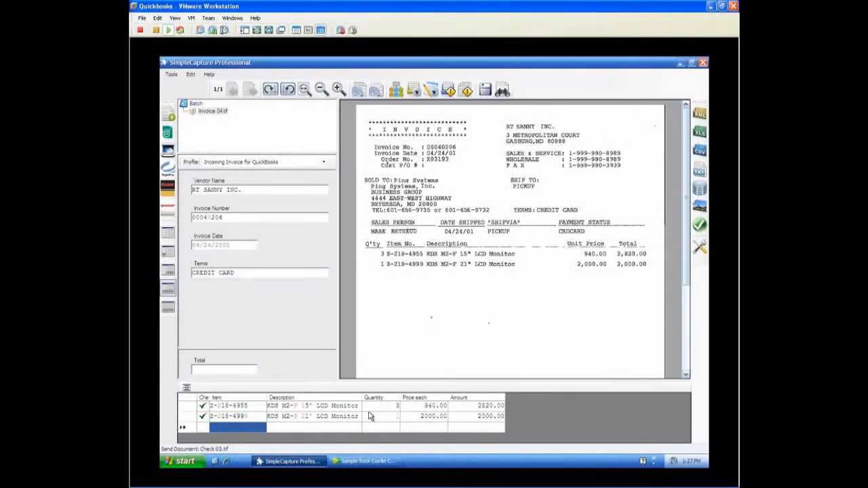
Capture the invoice total 4,820.00 from the bottom of the scanned page and send the document
left_click_drag(529, 356, 165, 371)
left_click_drag(688, 277, 689, 358)
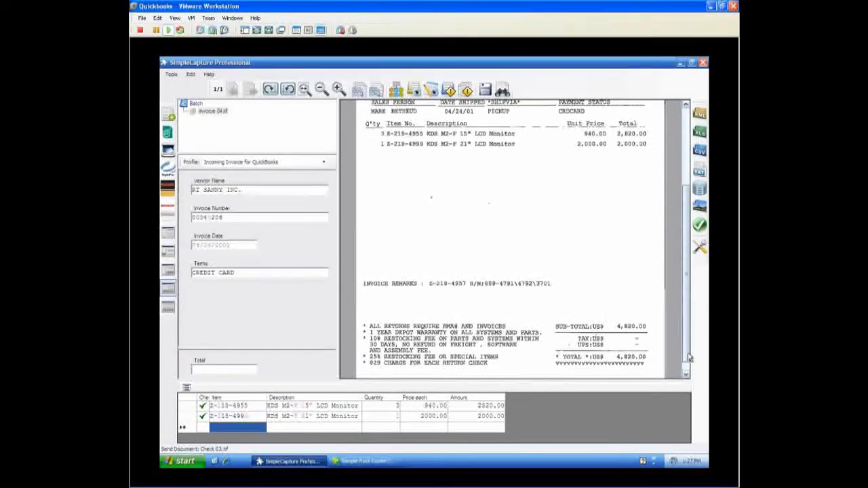
left_click(202, 371)
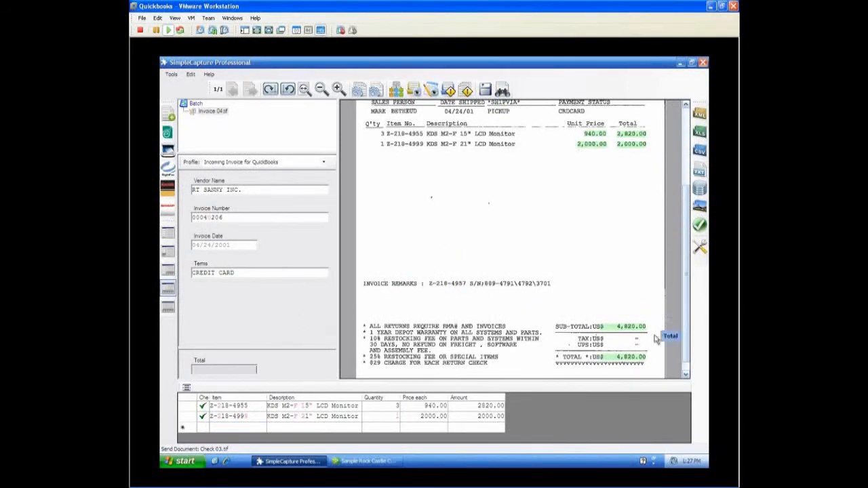
left_click(638, 363)
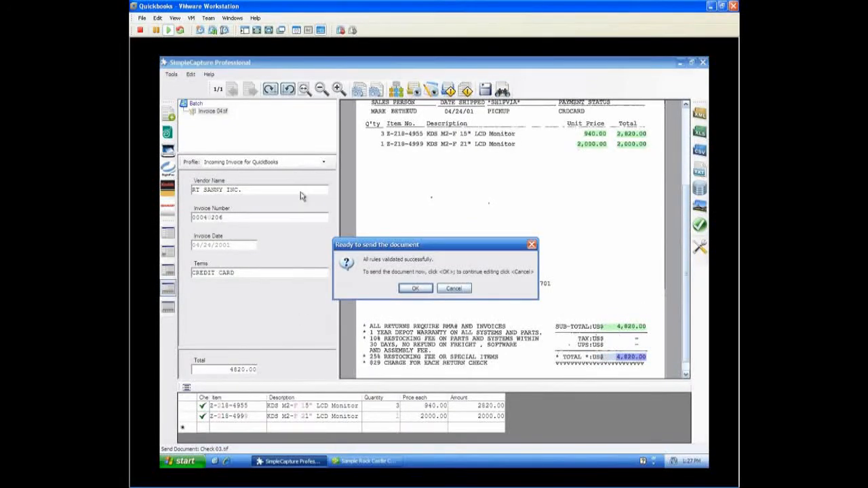
left_click(415, 289)
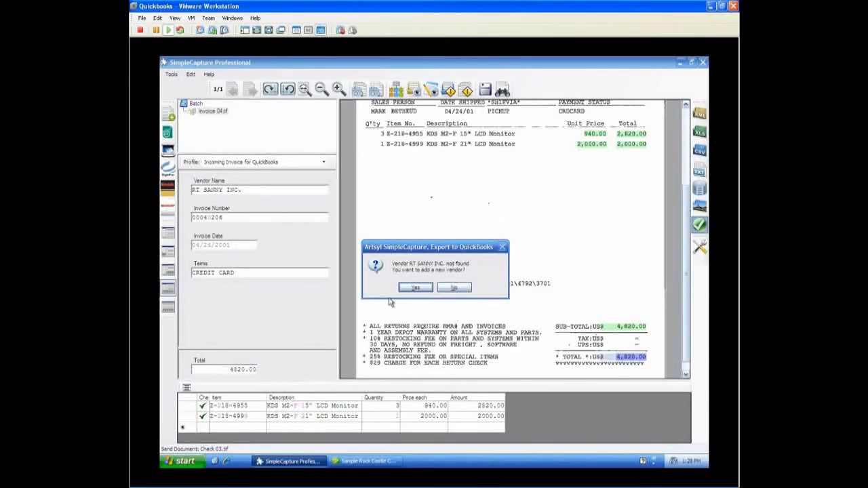
Add RT SANNY INC. as a new vendor and create both monitor items as Inventory Part with the Checking account
left_click(418, 289)
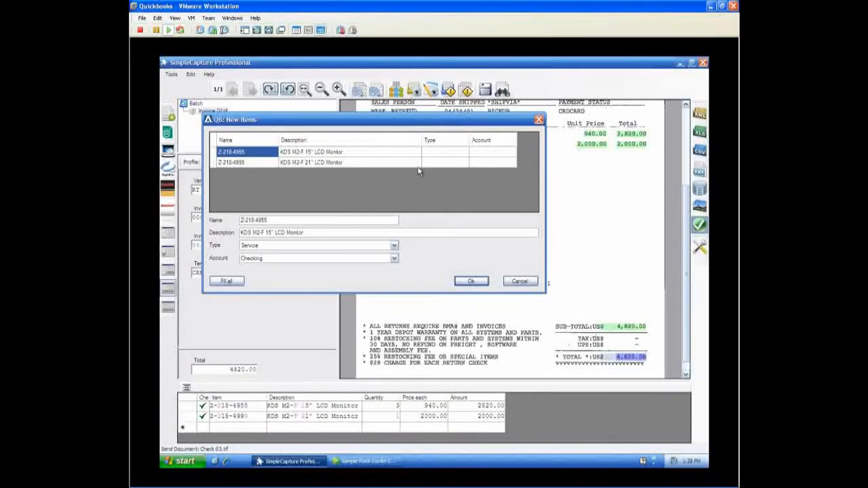
left_click(445, 155)
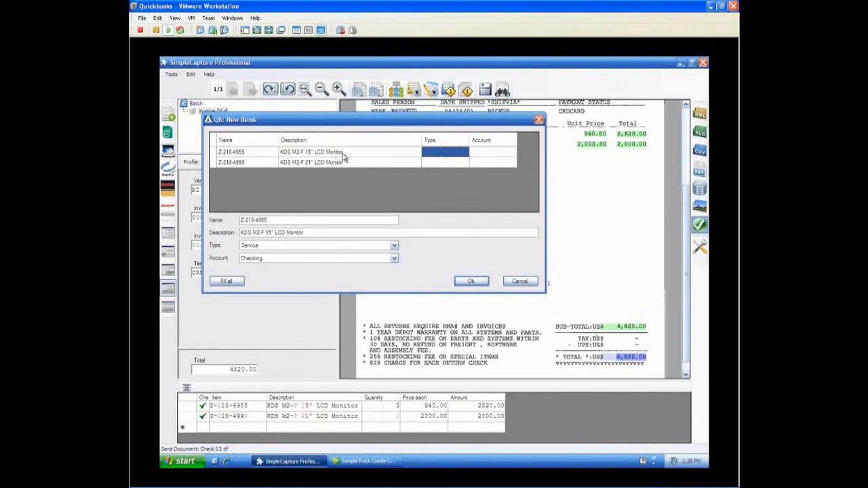
left_click(393, 245)
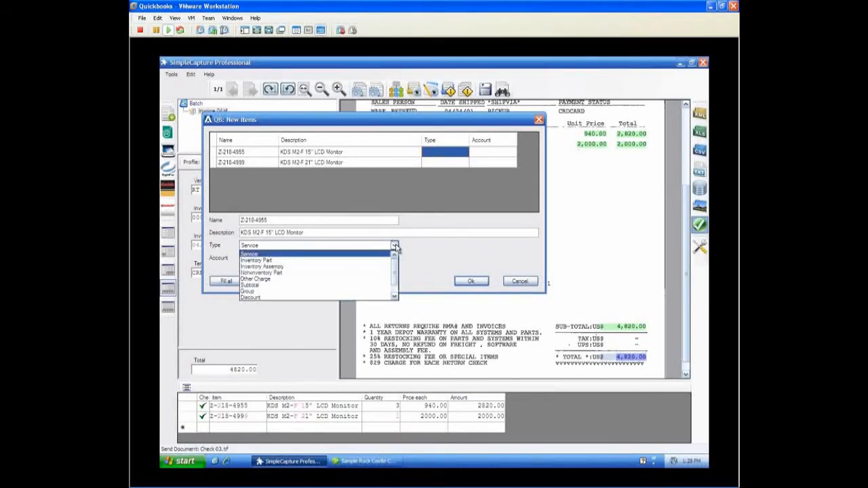
left_click(317, 262)
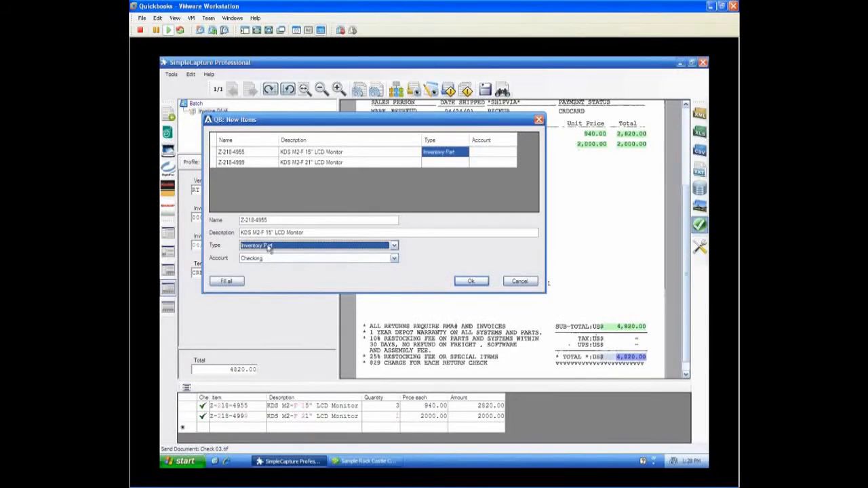
left_click(395, 247)
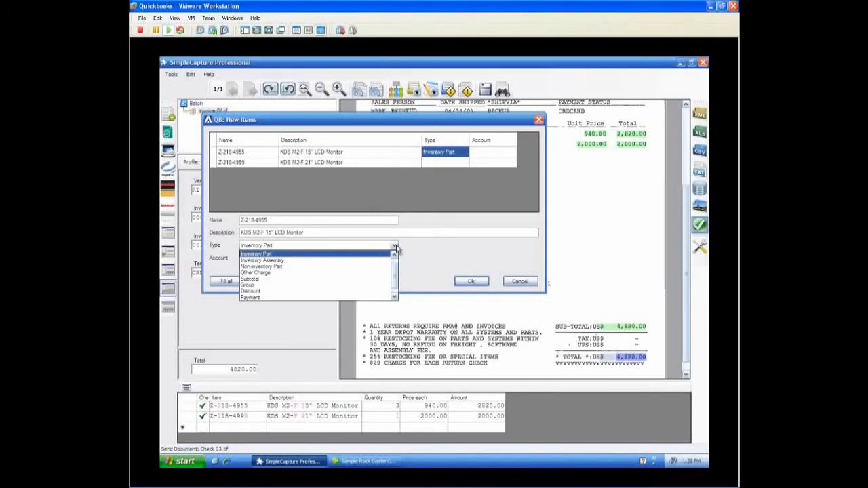
left_click(394, 249)
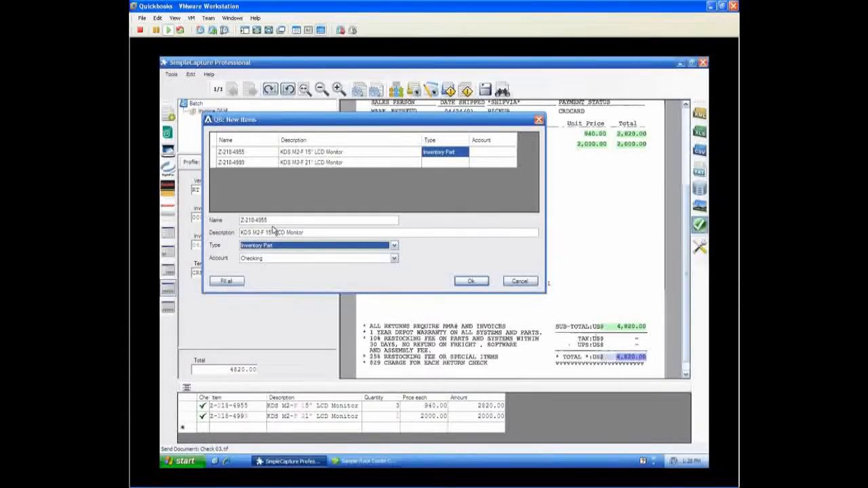
left_click(509, 155)
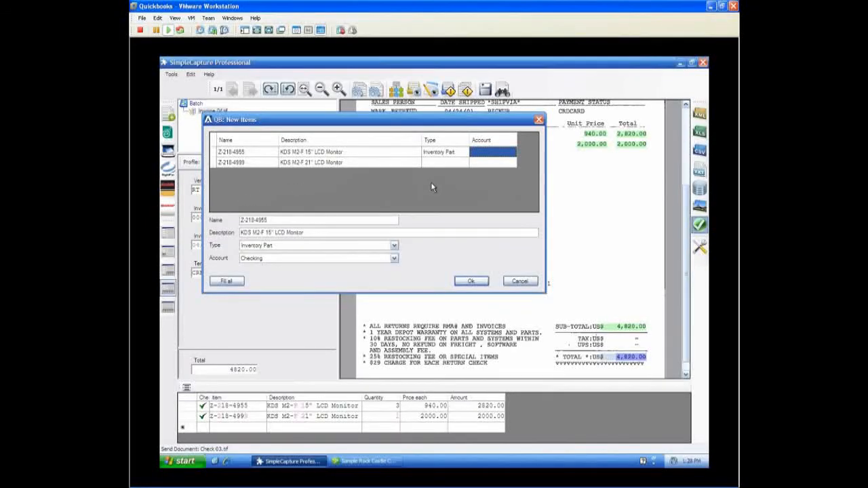
left_click(231, 283)
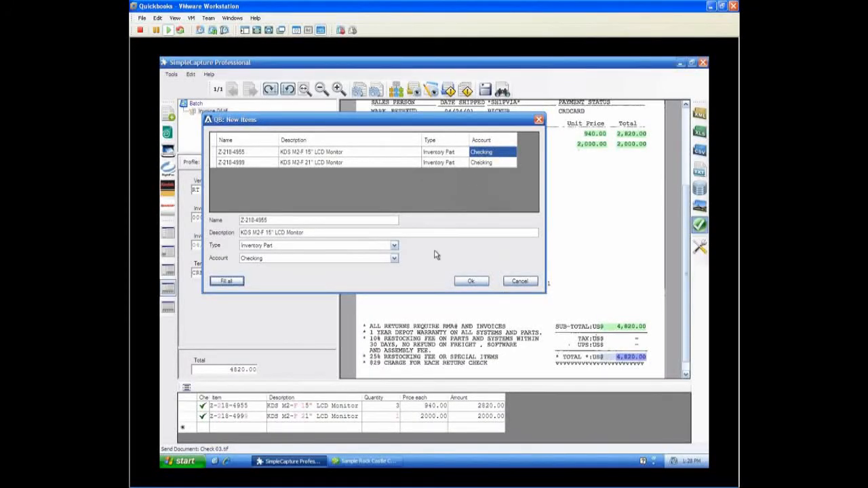
left_click(466, 284)
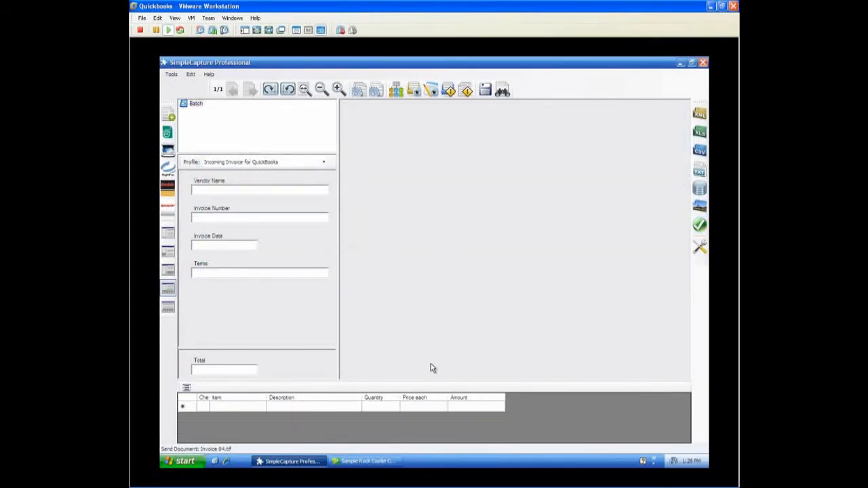
Switch to QuickBooks and search the vendor list in the Vendor Center for RT
left_click(361, 459)
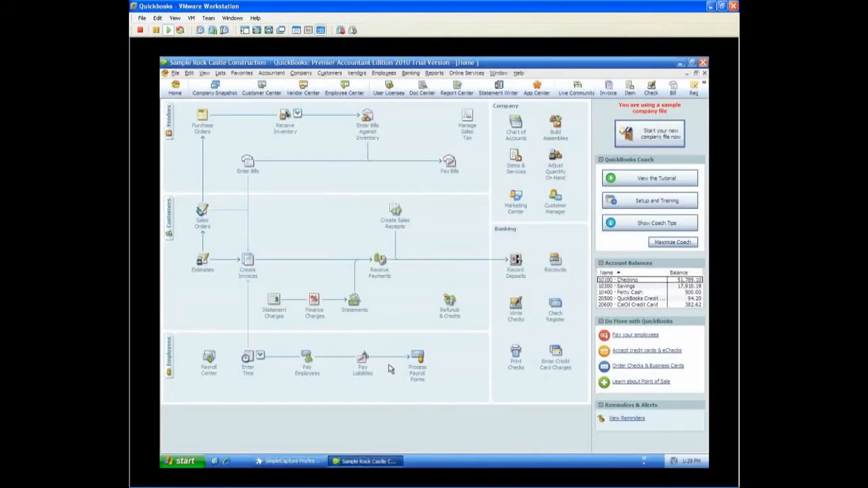
left_click(171, 123)
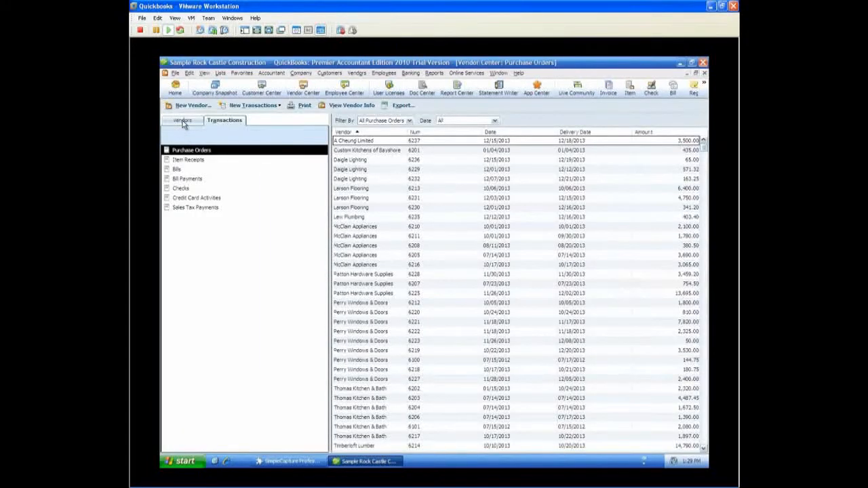
left_click(182, 121)
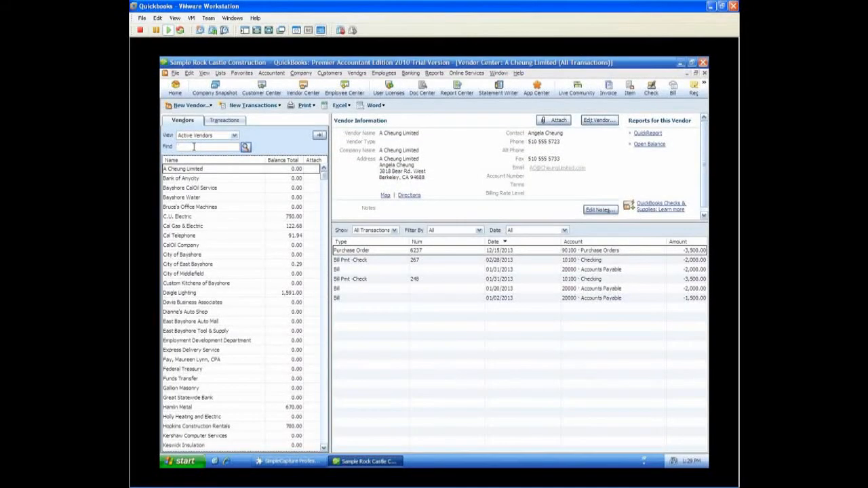
type("Ri")
left_click(245, 147)
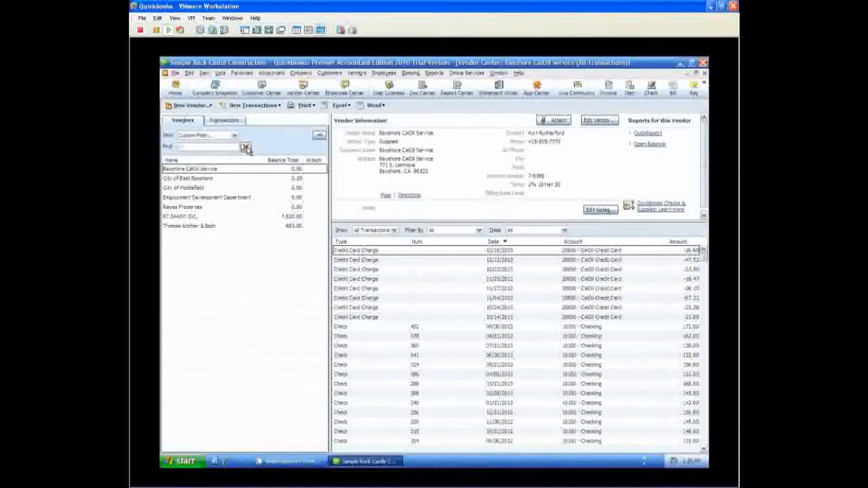
Select vendor RT SANNY INC., examine the header and items of its exported bill, and close the bill
left_click(229, 217)
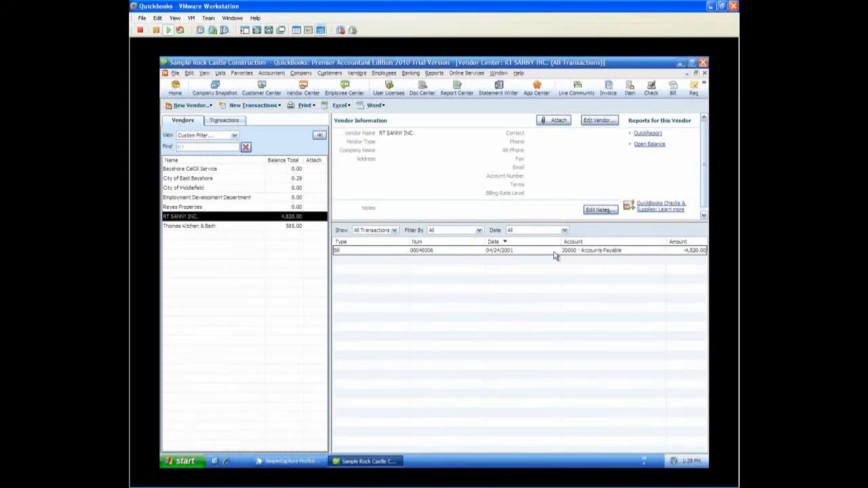
left_click(434, 251)
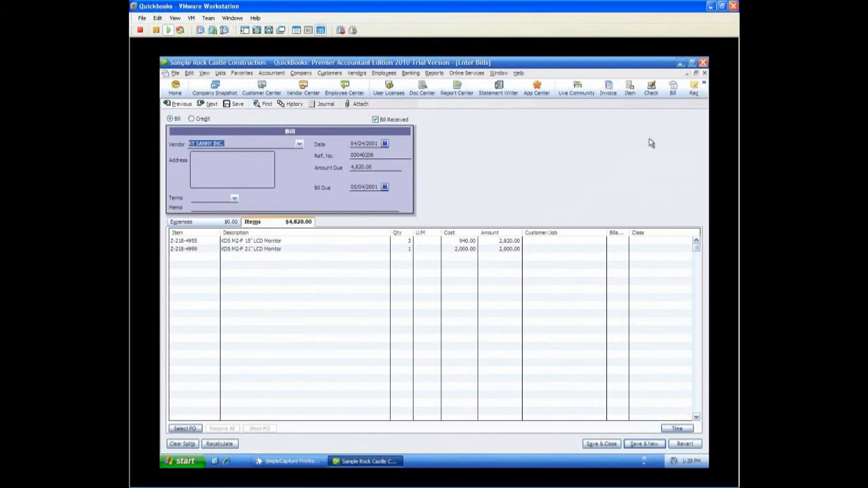
left_click(704, 73)
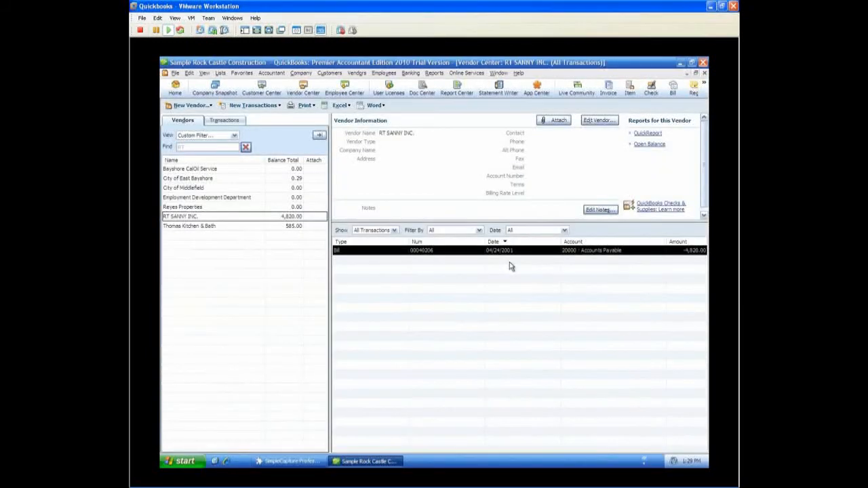